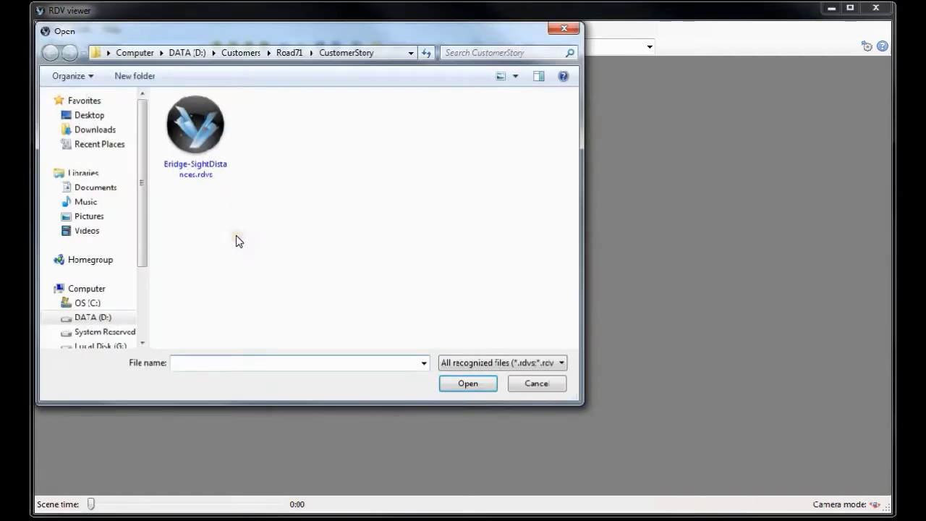
# - Load the all.rdvs highway scene from the Road71 folder
pyautogui.click(291, 52)
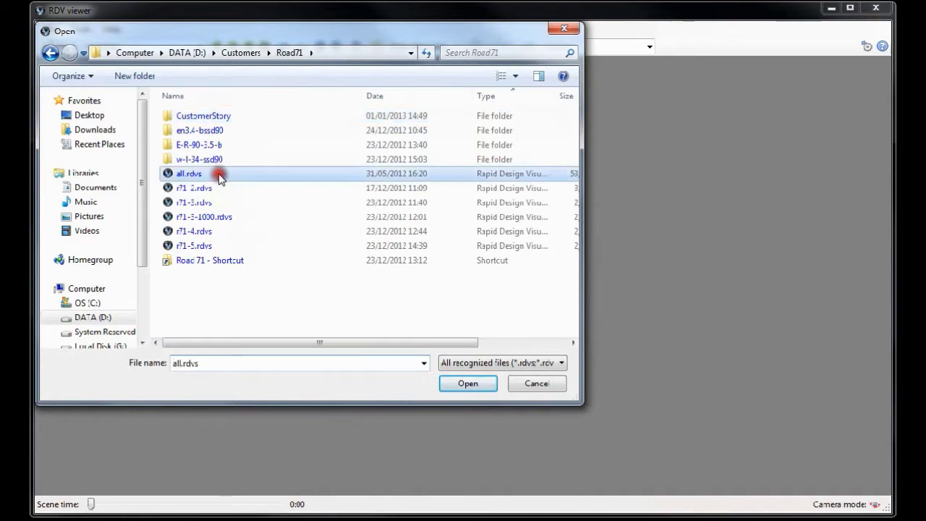
pyautogui.doubleClick(190, 174)
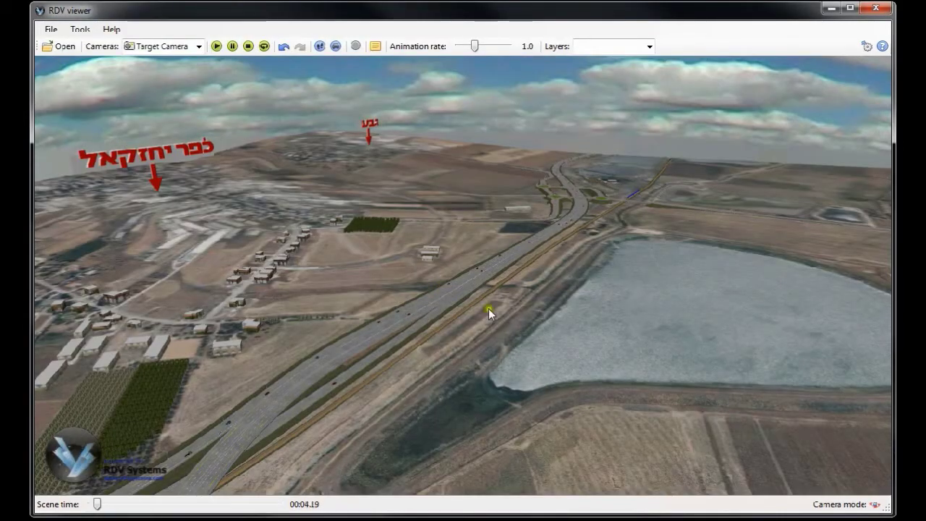
# - Orbit, tilt and zoom over the highway model toward the railway beside the interchange
pyautogui.moveTo(488, 308); pyautogui.dragTo(345, 382)
pyautogui.moveTo(345, 370); pyautogui.dragTo(343, 318, button='right')
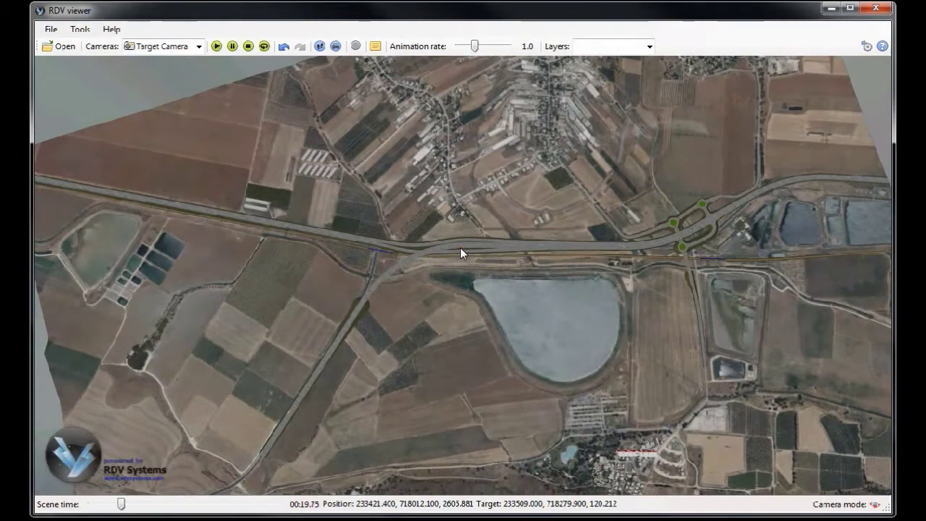
pyautogui.scroll(-10, 441, 248)
pyautogui.moveTo(435, 276); pyautogui.dragTo(272, 192, button='right')
pyautogui.scroll(-5, 372, 173)
pyautogui.scroll(-3, 431, 251)
pyautogui.scroll(-3, 429, 271)
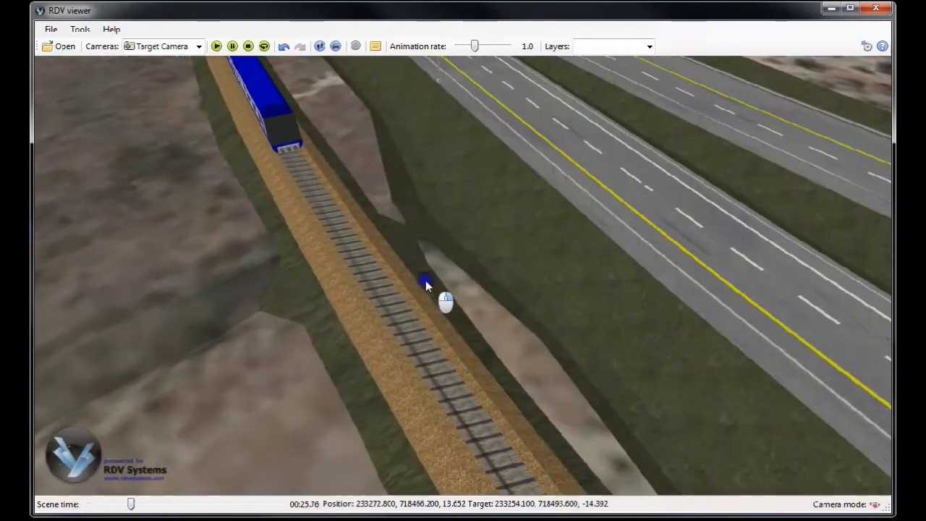
pyautogui.scroll(6, 426, 280)
pyautogui.scroll(3, 599, 361)
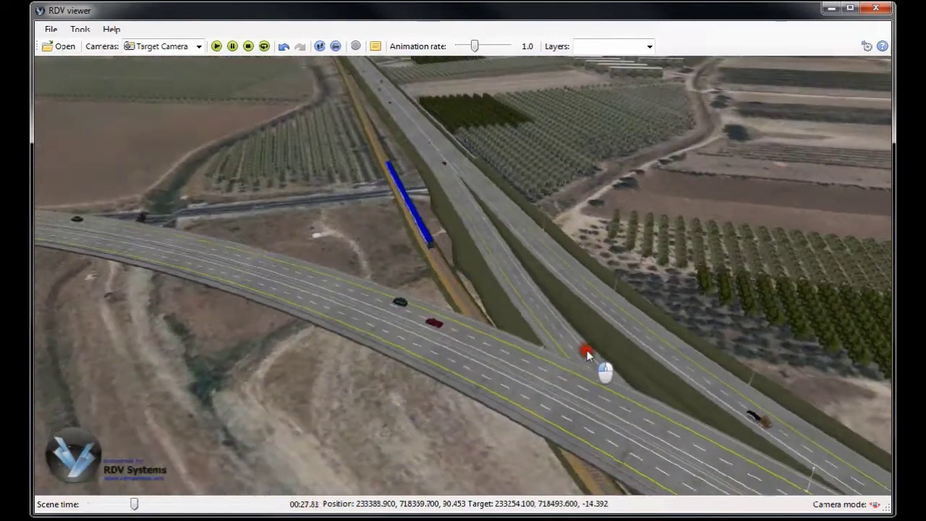
# - View the road through the k71 camera, then the k71r camera
pyautogui.click(155, 46)
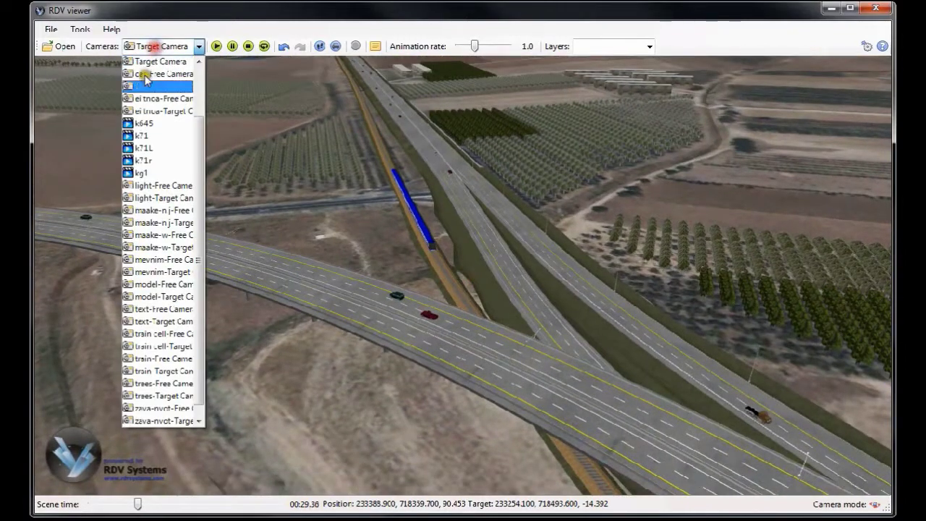
pyautogui.click(142, 134)
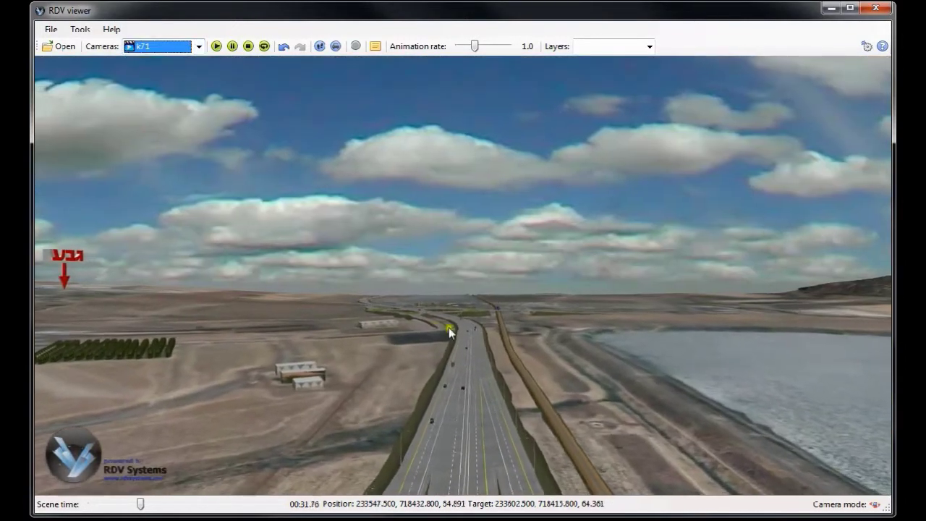
pyautogui.moveTo(436, 326); pyautogui.dragTo(506, 352)
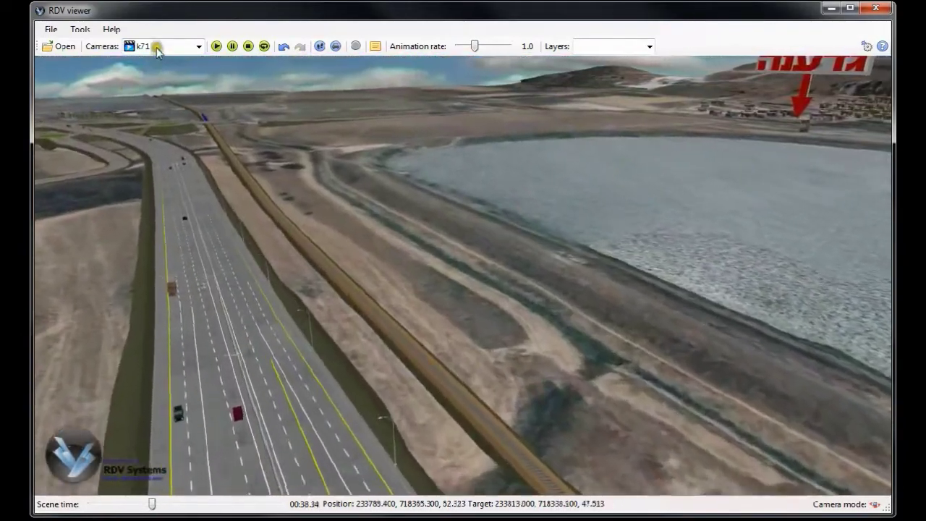
pyautogui.click(161, 46)
pyautogui.click(161, 148)
# - Switch to the maake-w-Free aerial camera and bring it down to road level
pyautogui.click(199, 47)
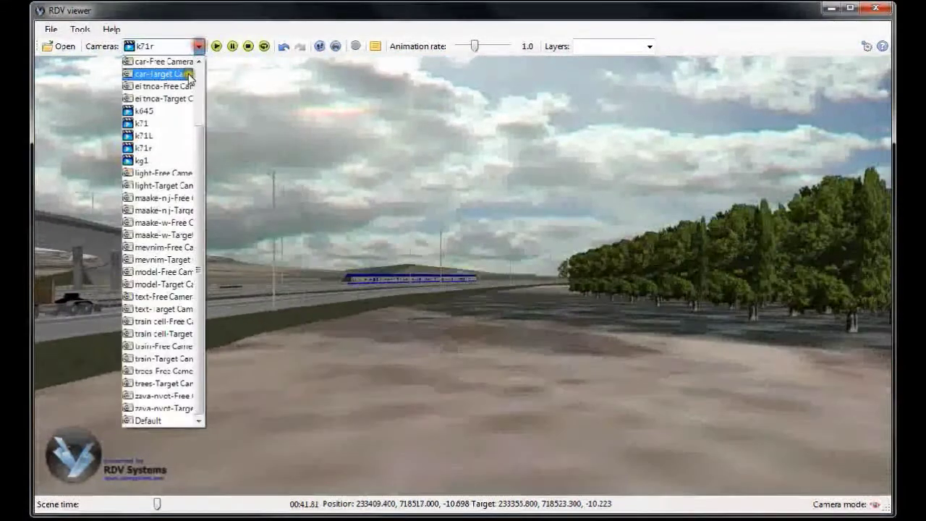
pyautogui.click(182, 222)
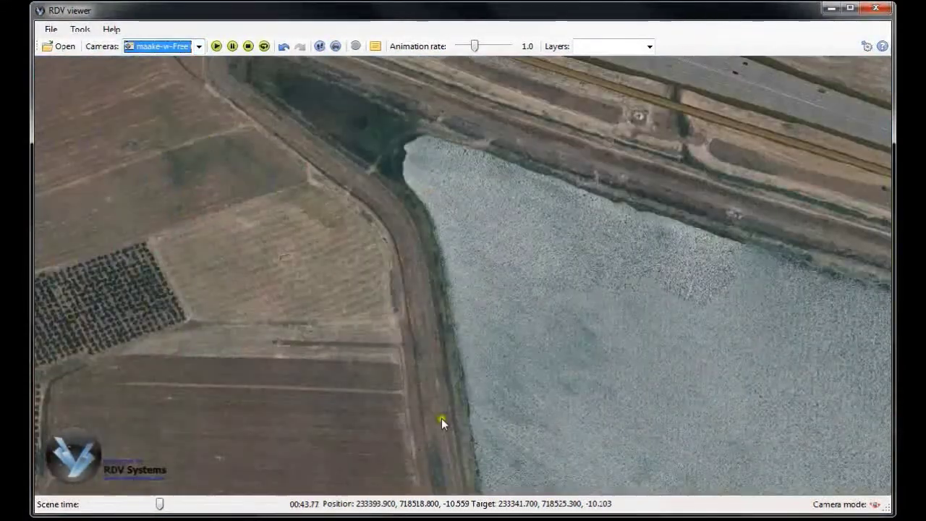
pyautogui.moveTo(440, 420)
pyautogui.mouseDown()
pyautogui.moveTo(401, 395)
pyautogui.moveTo(362, 394)
pyautogui.moveTo(358, 382)
pyautogui.mouseUp()
pyautogui.click(350, 132)
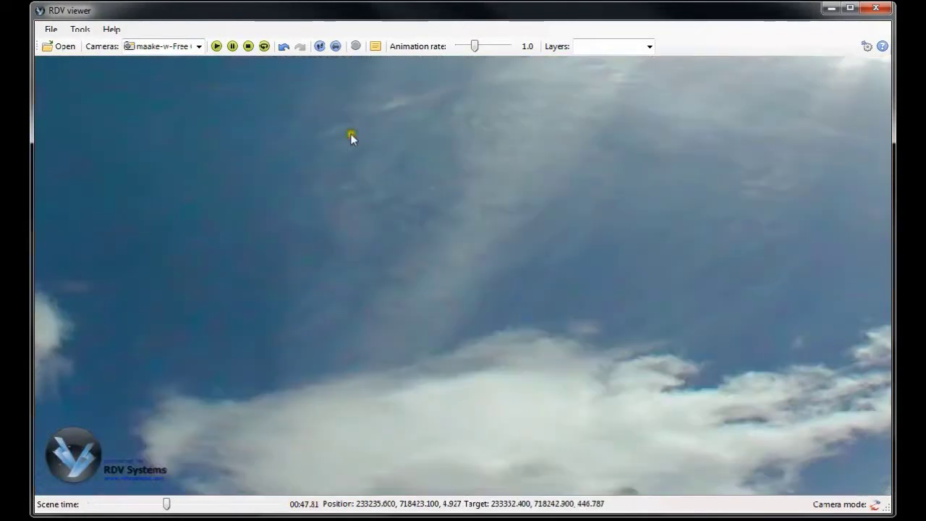
pyautogui.moveTo(352, 136)
pyautogui.mouseDown()
pyautogui.moveTo(393, 301)
pyautogui.moveTo(451, 337)
pyautogui.moveTo(646, 379)
pyautogui.moveTo(228, 371)
pyautogui.mouseUp()
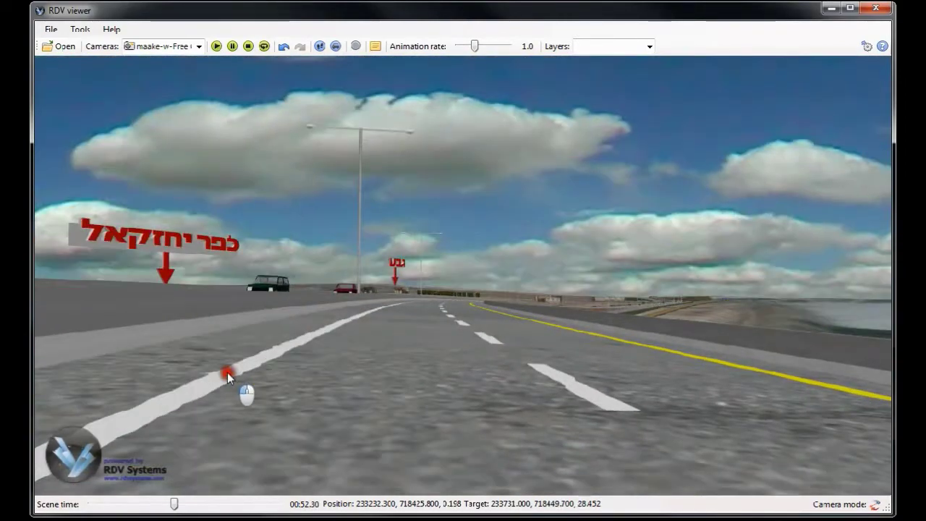
# - Switch to the car-Target Camera over the interchange
pyautogui.click(199, 47)
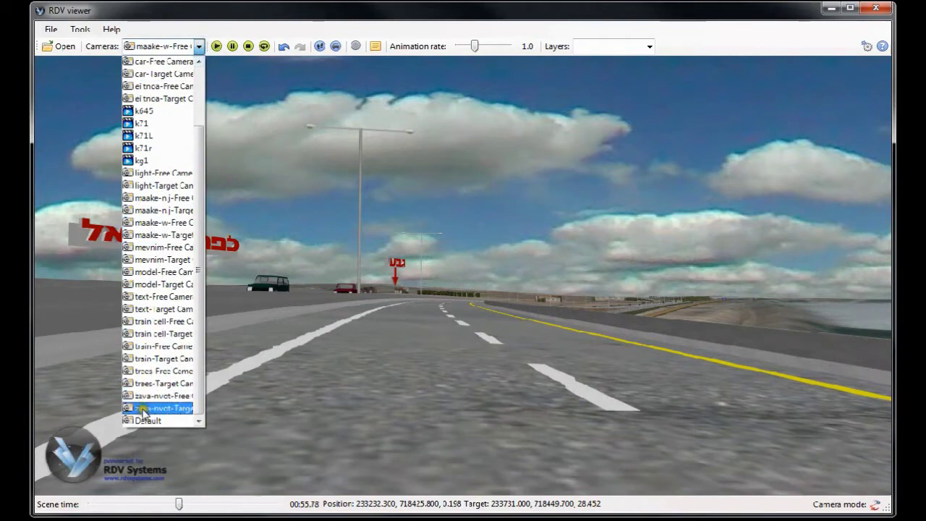
pyautogui.click(166, 75)
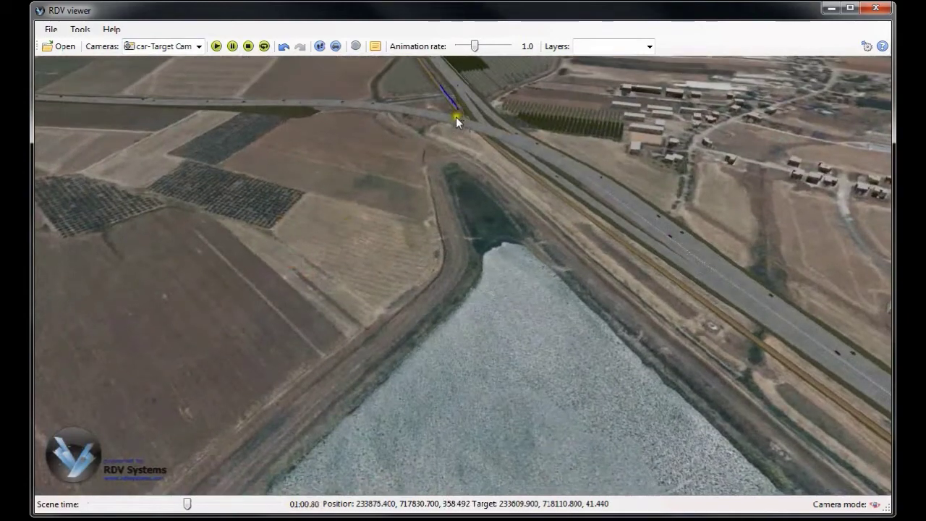
pyautogui.click(455, 119)
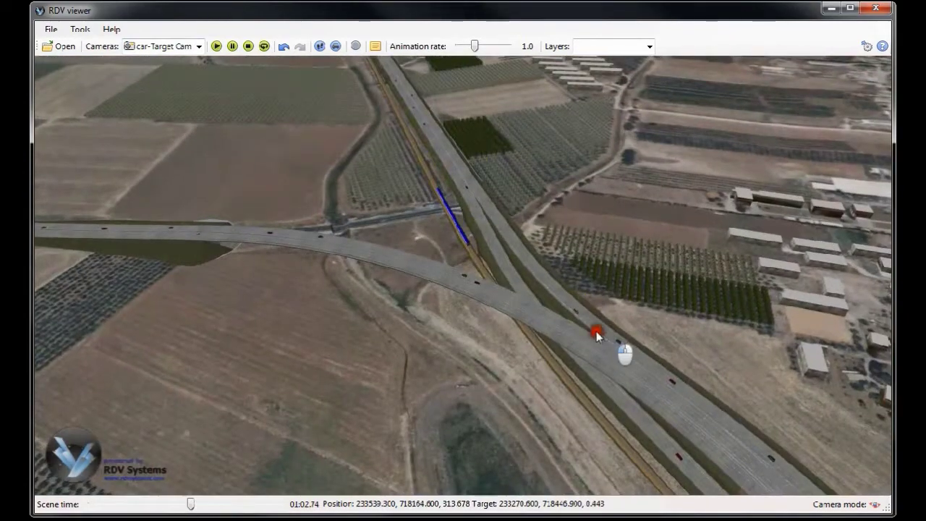
# - Orbit the camera along the road and pull back above the highway
pyautogui.moveTo(597, 334)
pyautogui.mouseDown()
pyautogui.moveTo(562, 316)
pyautogui.moveTo(467, 300)
pyautogui.moveTo(436, 311)
pyautogui.moveTo(443, 283)
pyautogui.moveTo(487, 277)
pyautogui.mouseUp()
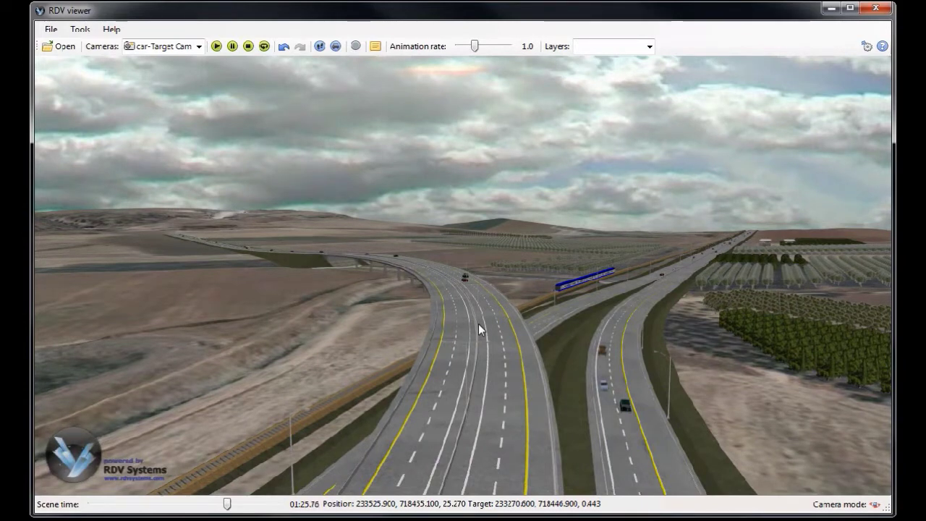
pyautogui.click(449, 287)
pyautogui.moveTo(457, 277); pyautogui.dragTo(481, 280, button='right')
pyautogui.moveTo(477, 281); pyautogui.dragTo(414, 313)
pyautogui.moveTo(413, 315); pyautogui.dragTo(436, 253, button='right')
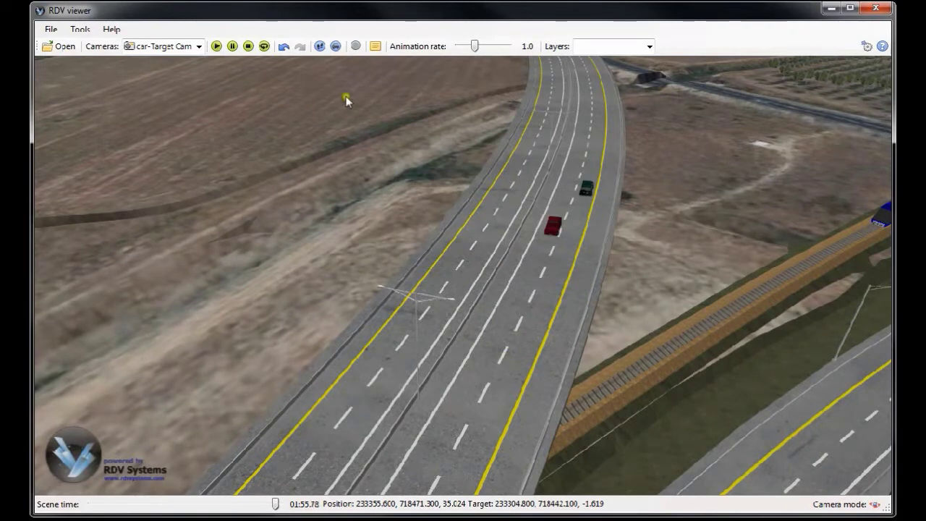
# - Enable shadows and orbit around the overpass to inspect them
pyautogui.click(354, 46)
pyautogui.moveTo(620, 378)
pyautogui.mouseDown()
pyautogui.moveTo(516, 386)
pyautogui.moveTo(321, 372)
pyautogui.moveTo(525, 388)
pyautogui.moveTo(507, 358)
pyautogui.moveTo(504, 367)
pyautogui.moveTo(451, 384)
pyautogui.moveTo(298, 388)
pyautogui.moveTo(599, 427)
pyautogui.moveTo(588, 413)
pyautogui.moveTo(412, 398)
pyautogui.moveTo(409, 389)
pyautogui.mouseUp()
pyautogui.moveTo(409, 390); pyautogui.dragTo(404, 379, button='right')
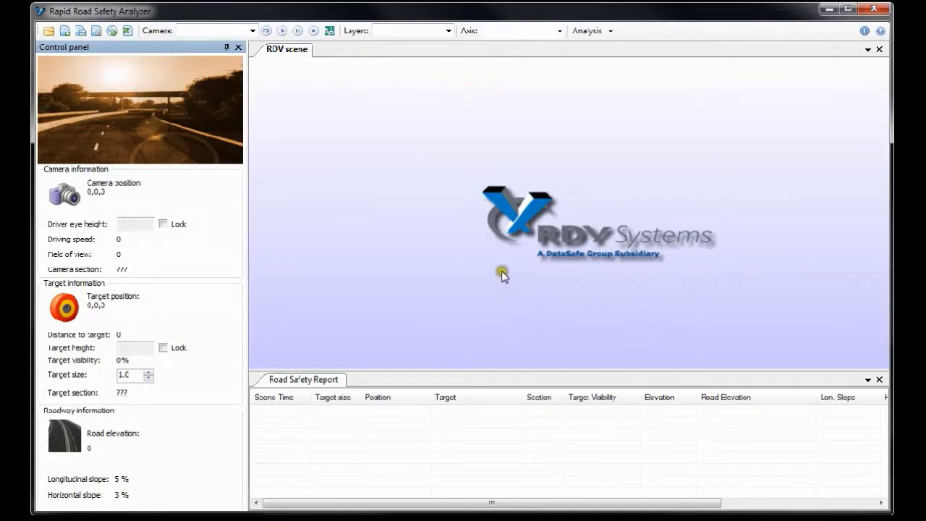
# - Load r71-5.rdvs, then bring up Open with options for sda_data_maatz-90invkmh.xml
pyautogui.click(49, 31)
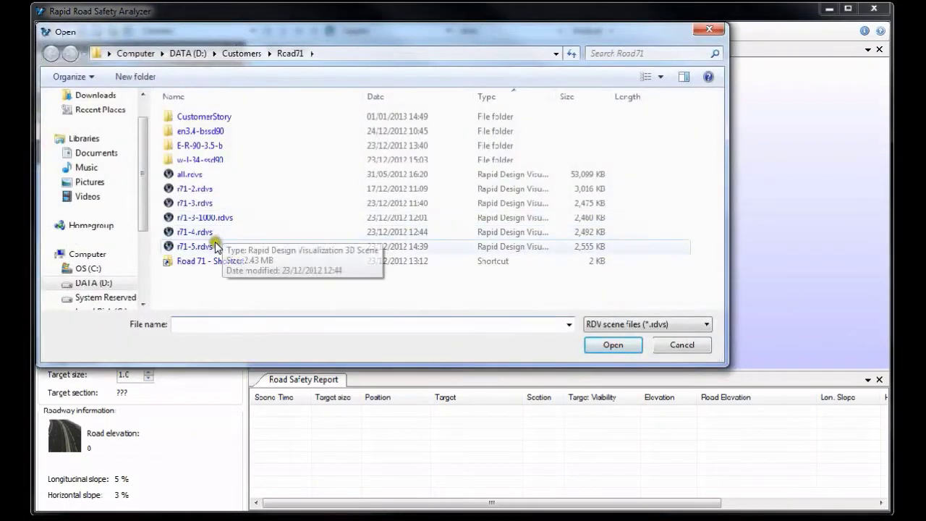
pyautogui.doubleClick(214, 247)
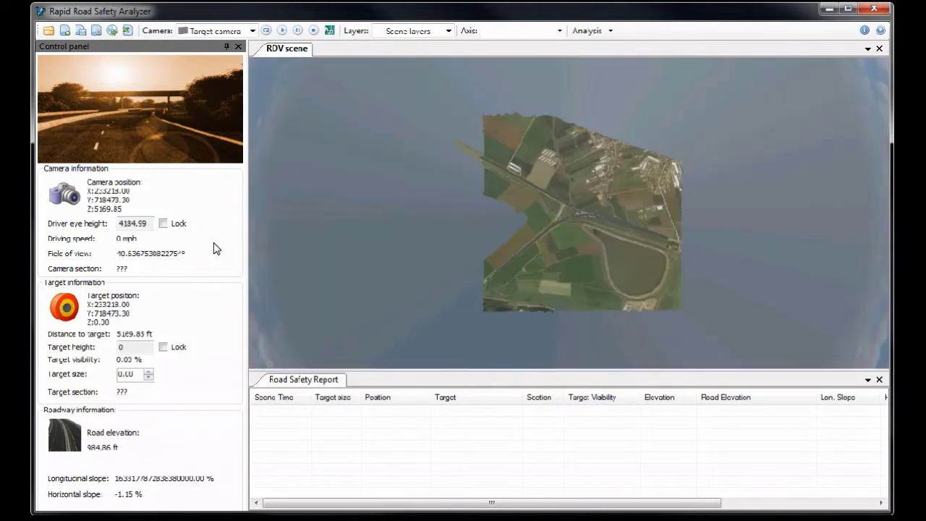
pyautogui.click(96, 30)
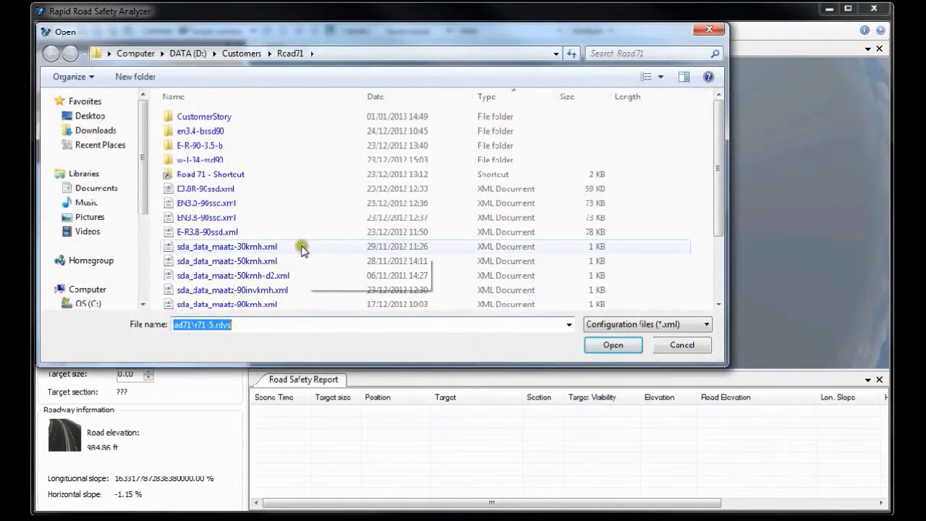
pyautogui.click(218, 292)
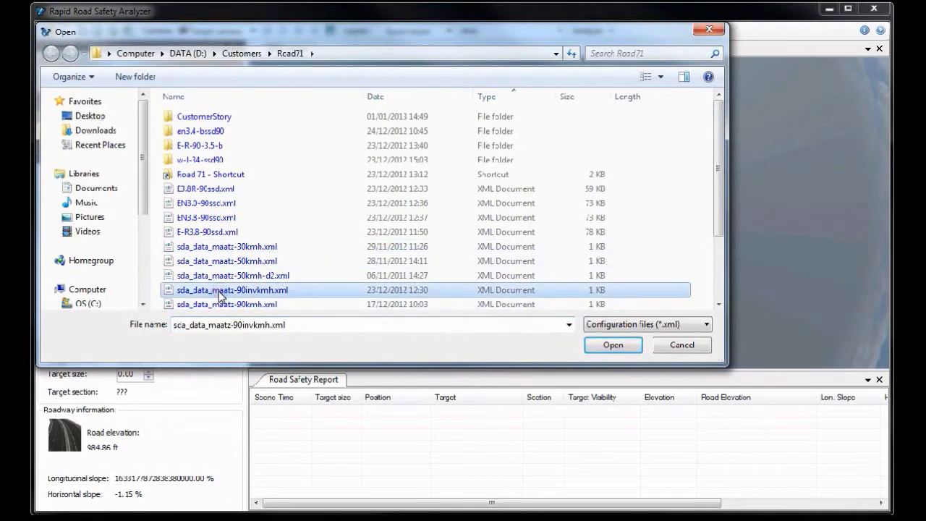
pyautogui.rightClick(220, 296)
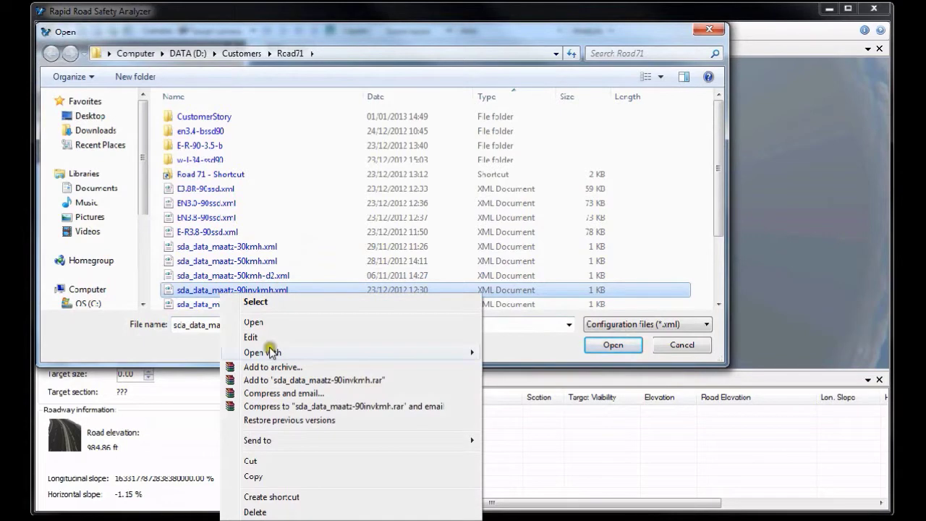
pyautogui.moveTo(269, 351)
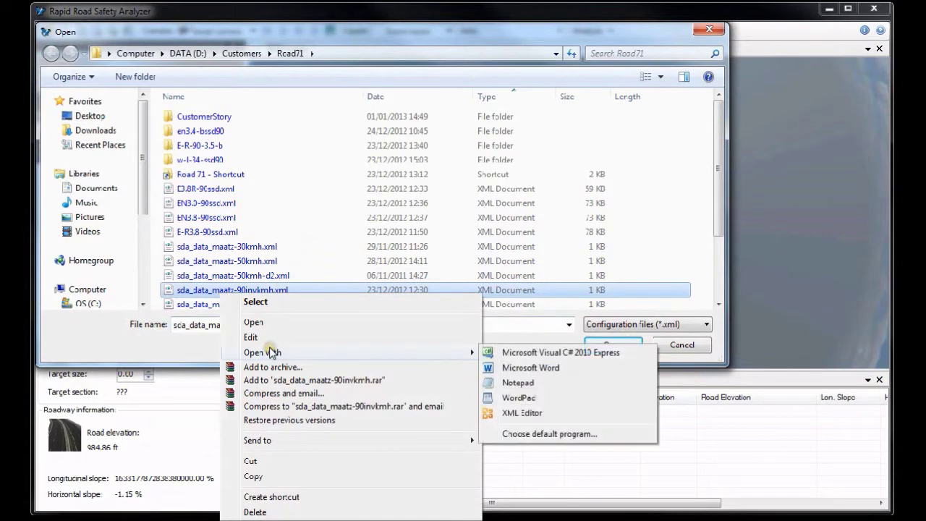
# - Open the XML in WordPad and scroll through eyeheight, targetsize and slope/distance items
pyautogui.click(507, 402)
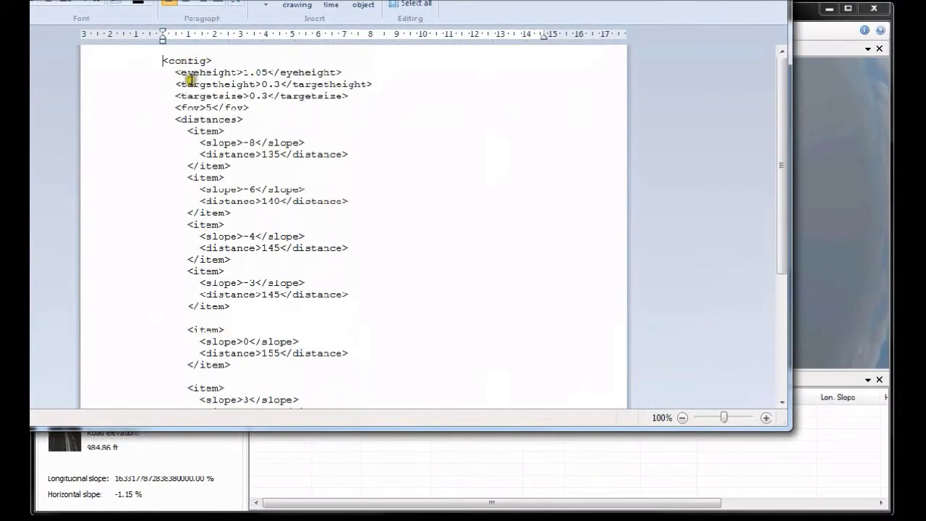
pyautogui.scroll(-1, 263, 152)
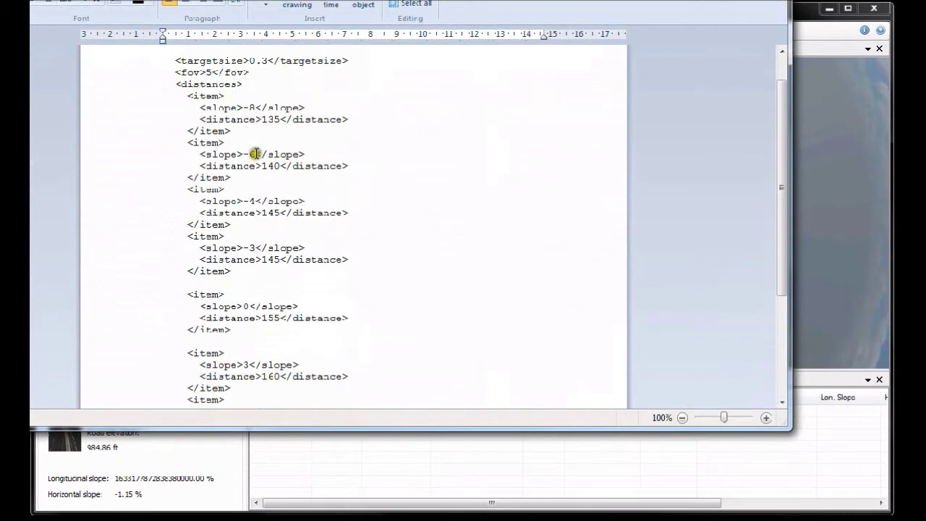
pyautogui.scroll(-2, 256, 157)
pyautogui.scroll(-1, 256, 157)
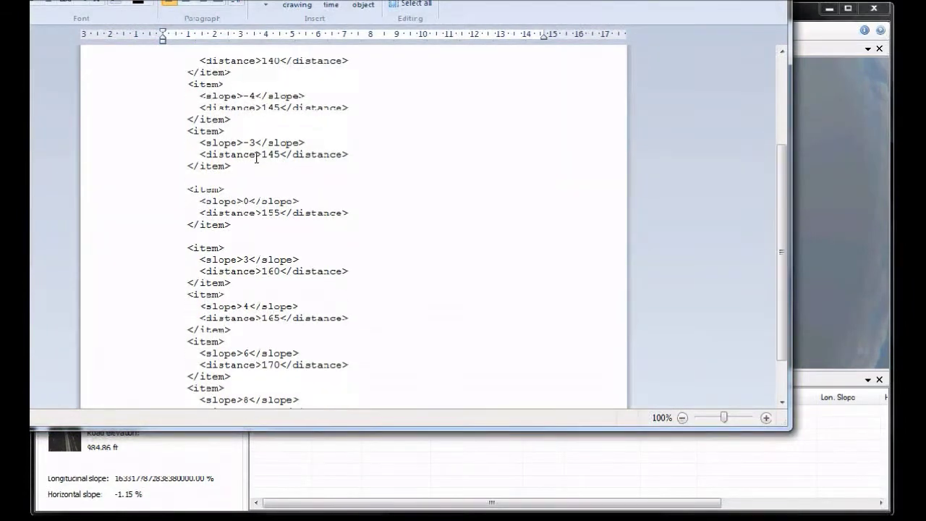
pyautogui.scroll(-2, 256, 157)
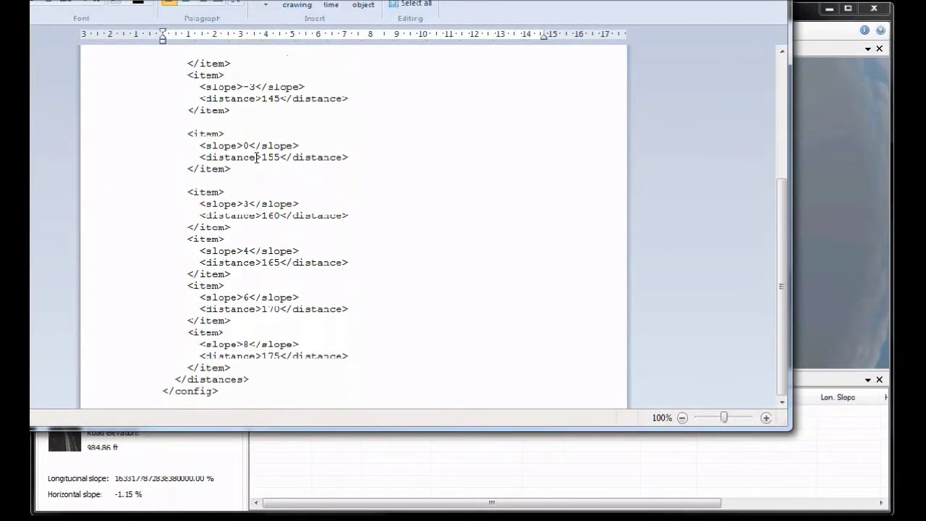
pyautogui.scroll(6, 259, 155)
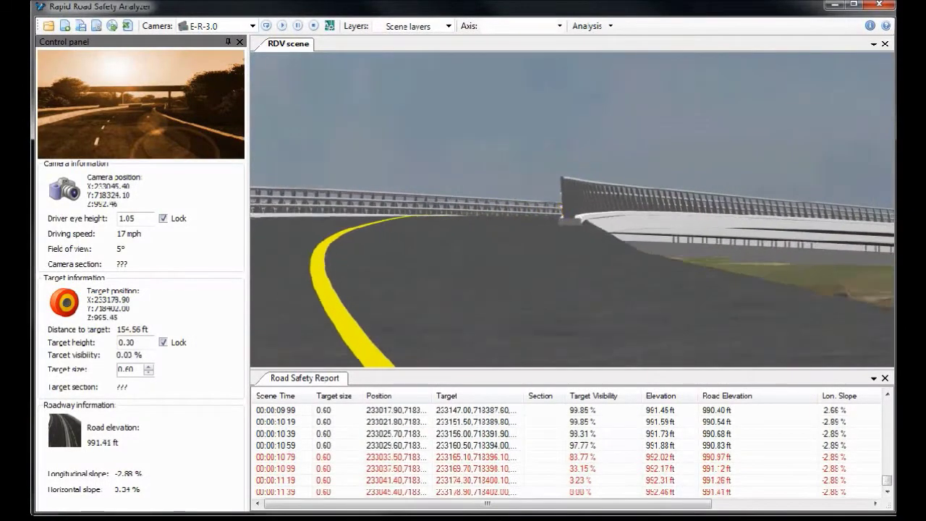
# - Switch the analyzer to the EN3.4 camera route while the report logs visibility
pyautogui.moveTo(116, 519)
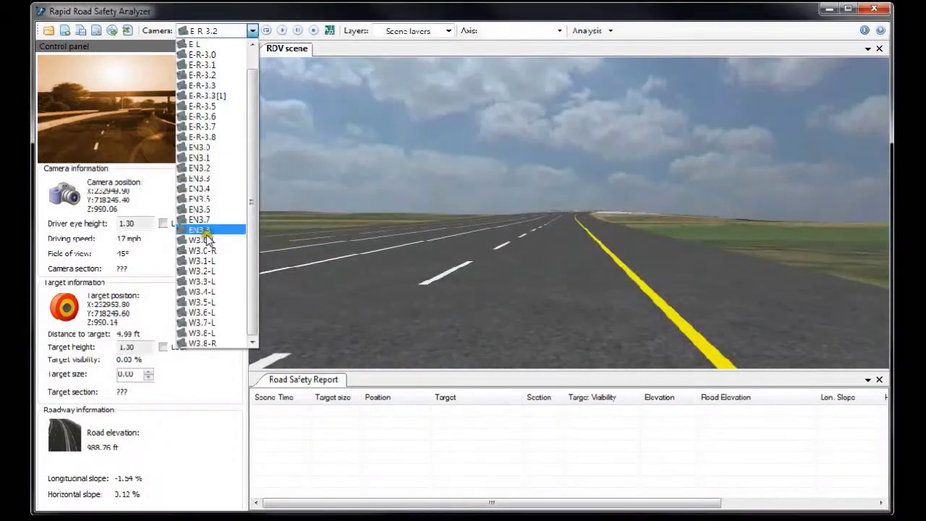
pyautogui.click(205, 230)
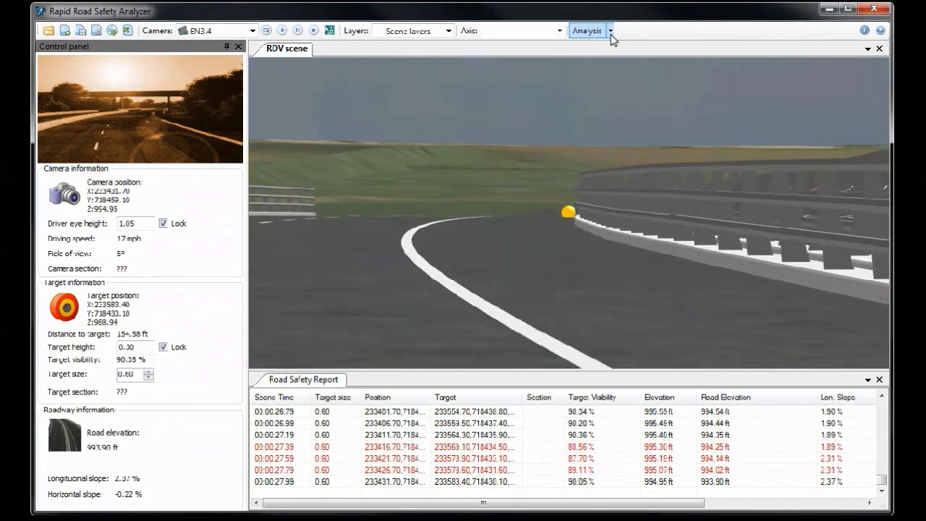
# - Stop the analysis, choose a different camera route, and run the analysis again
pyautogui.click(611, 32)
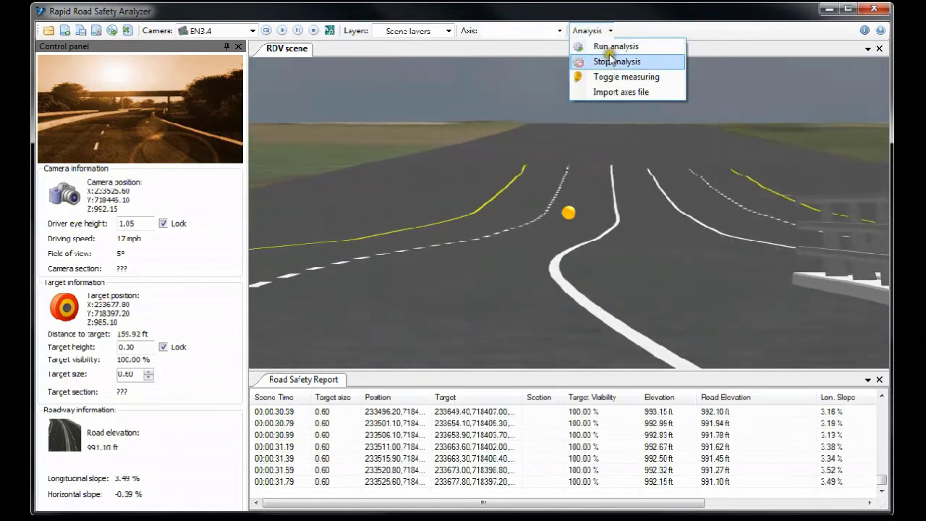
pyautogui.click(609, 61)
pyautogui.click(252, 30)
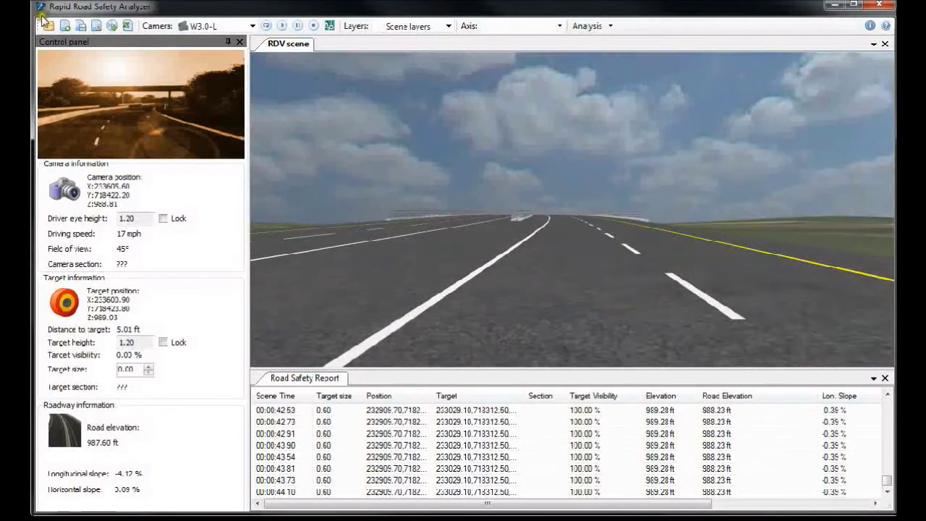
pyautogui.click(252, 26)
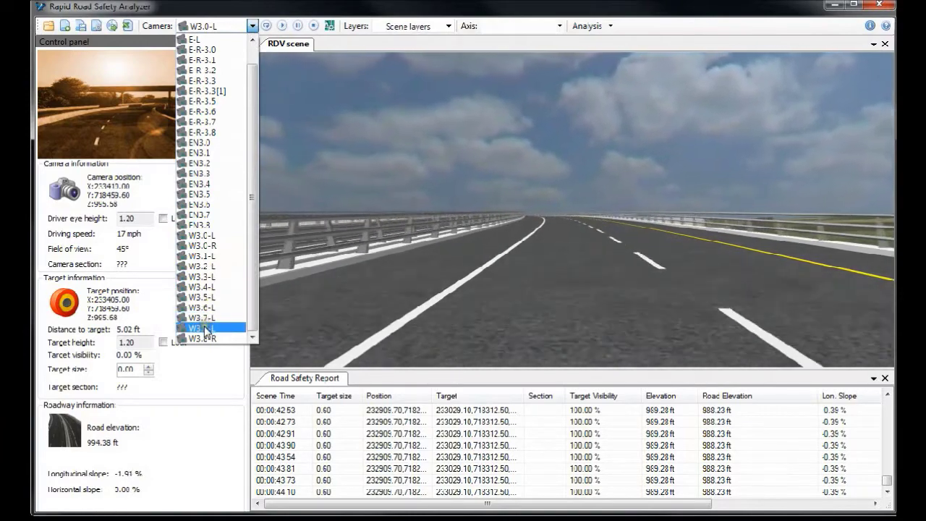
pyautogui.click(202, 327)
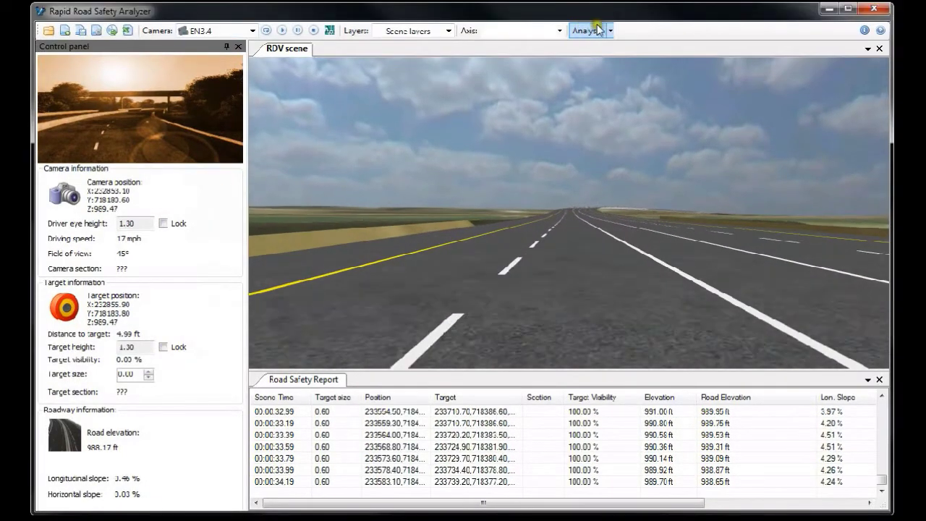
pyautogui.click(611, 28)
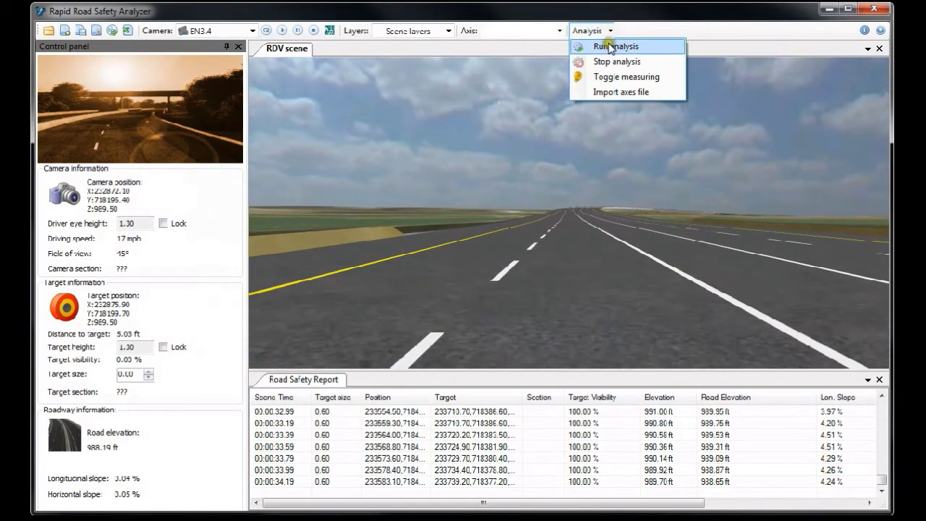
pyautogui.click(610, 46)
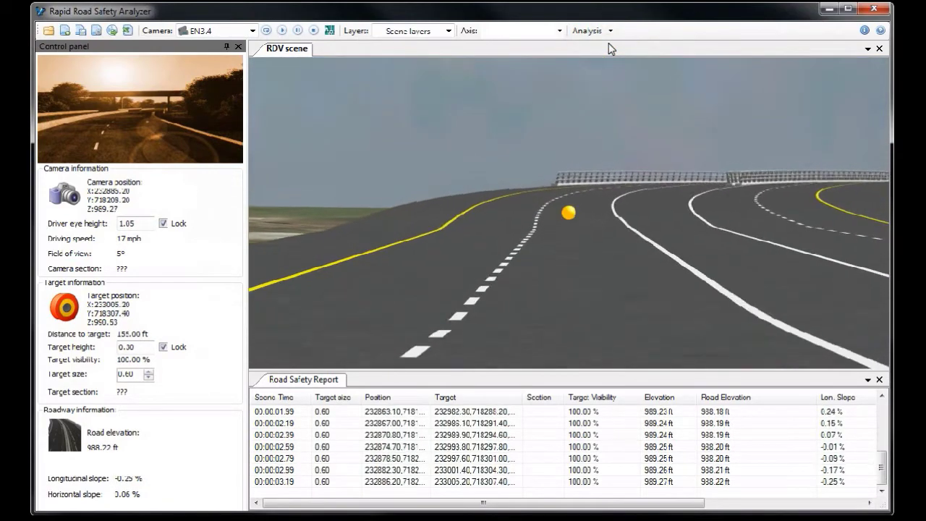